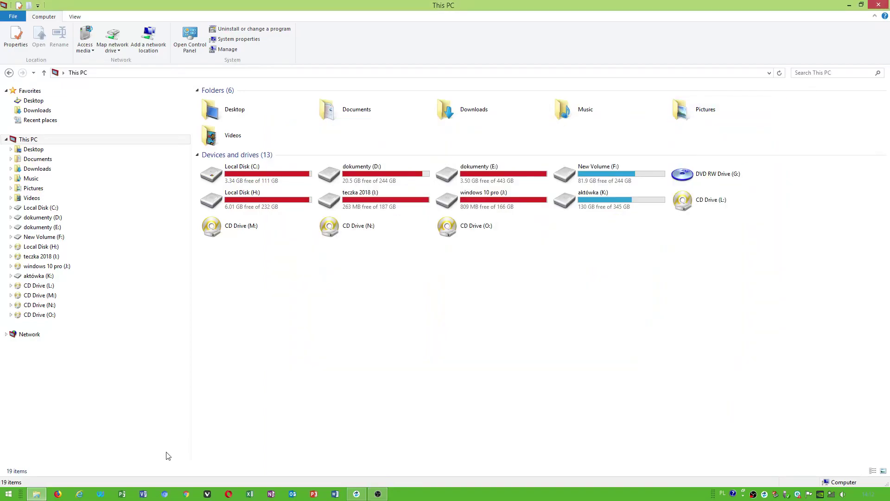
Step: Open Process Hacker from the taskbar, review system graphs and services, then close it
right_click(647, 492)
click(626, 467)
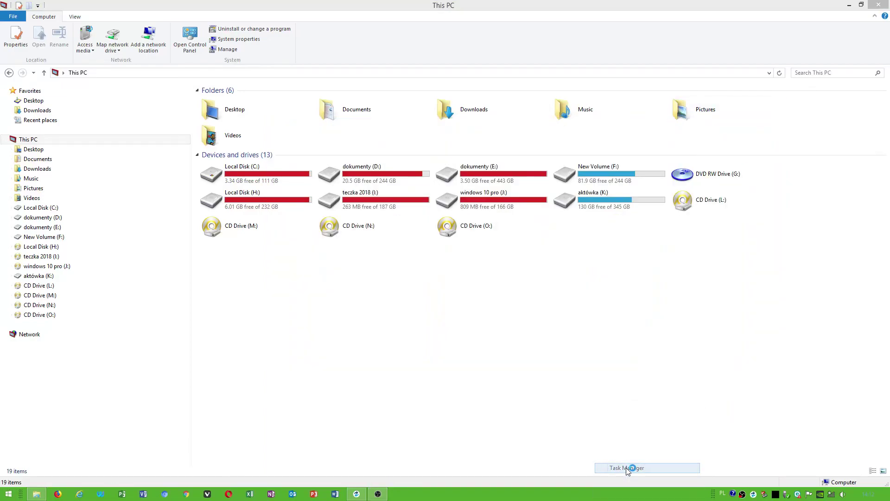
click(562, 150)
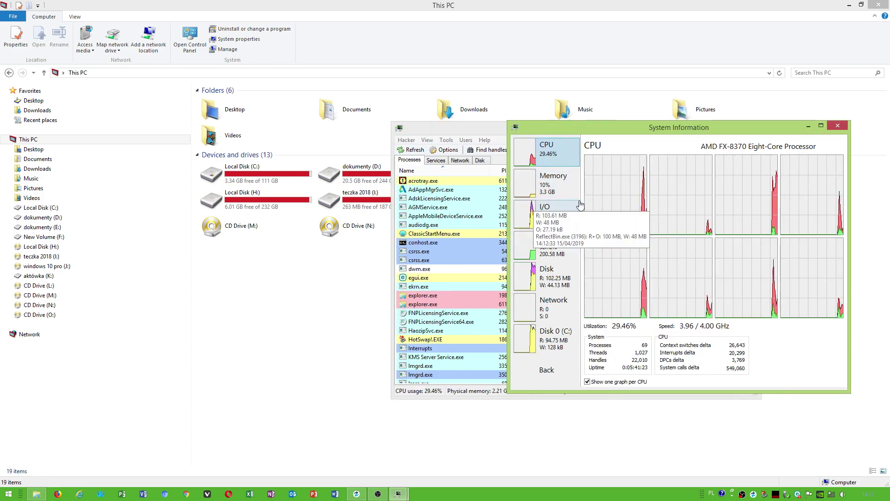
click(838, 127)
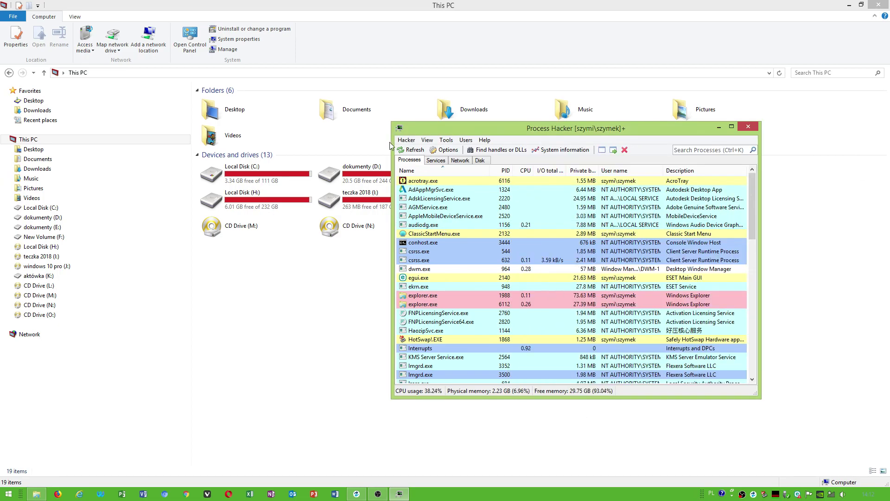
click(436, 160)
click(559, 150)
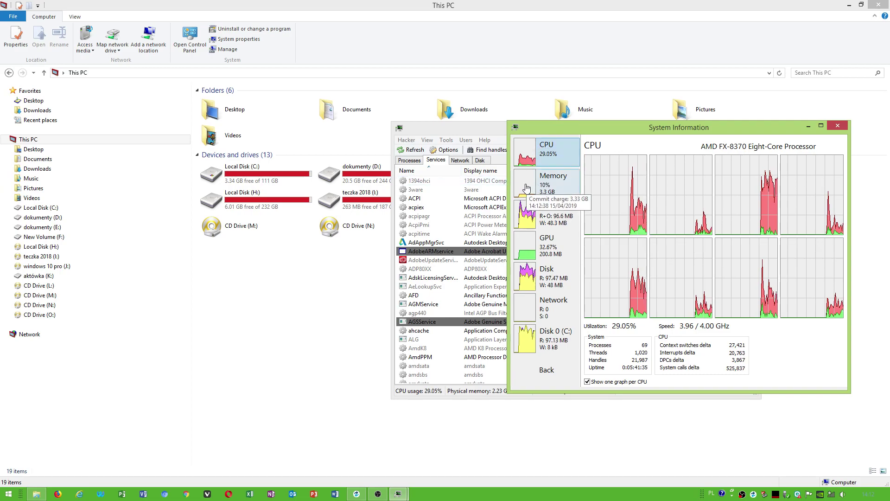
click(837, 125)
click(749, 127)
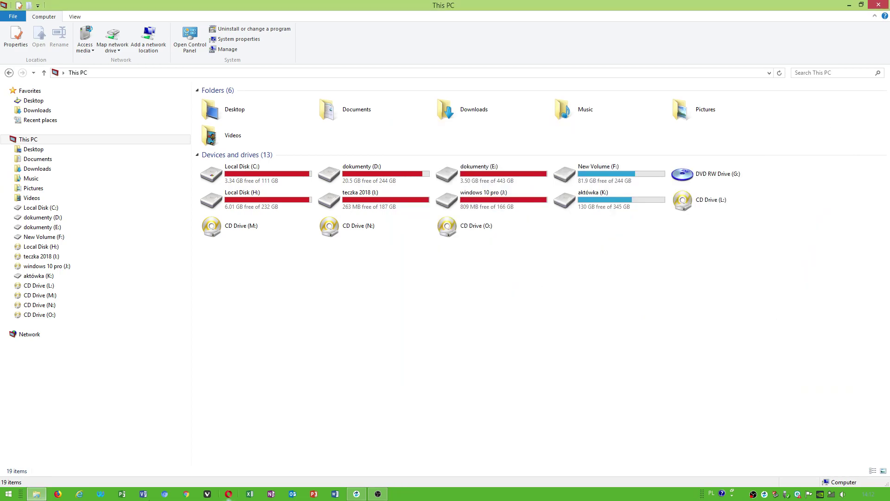
Step: Launch WordPad from the Start menu
click(8, 494)
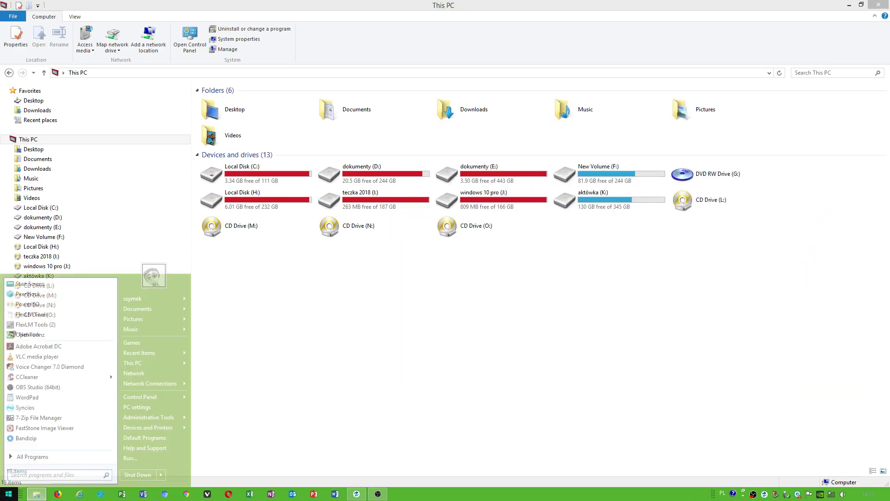
right_click(465, 497)
key(super)
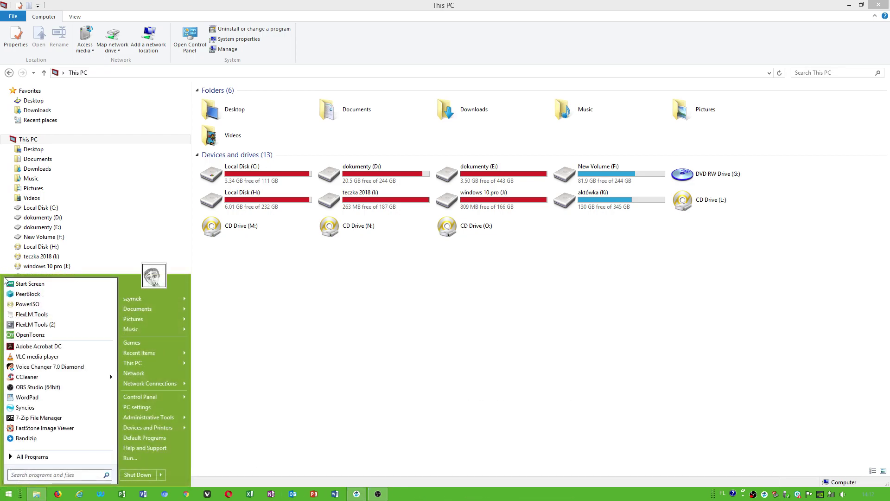
click(26, 397)
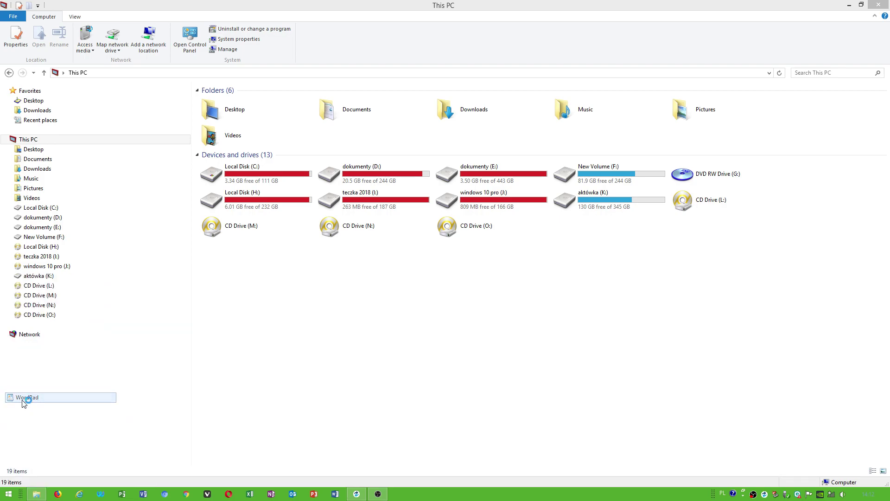
text(m)
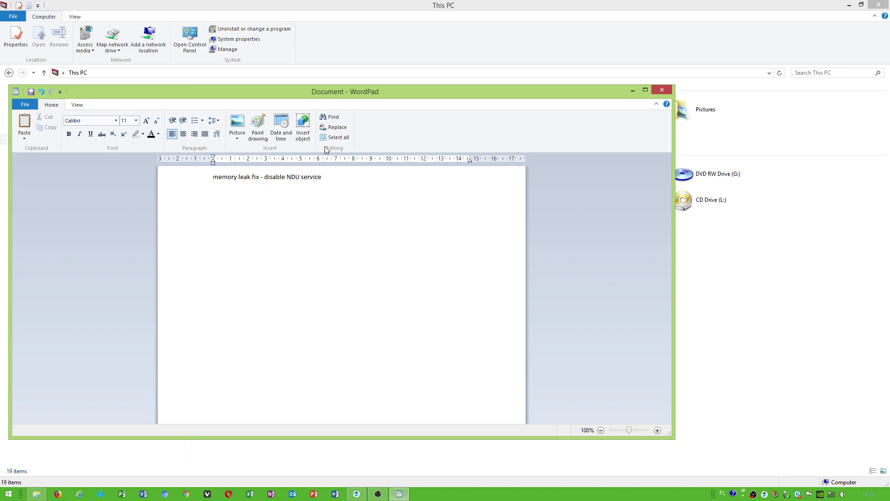
Step: Enlarge the zoom, move the WordPad window right, and centre the note line
drag(629, 430, 637, 429)
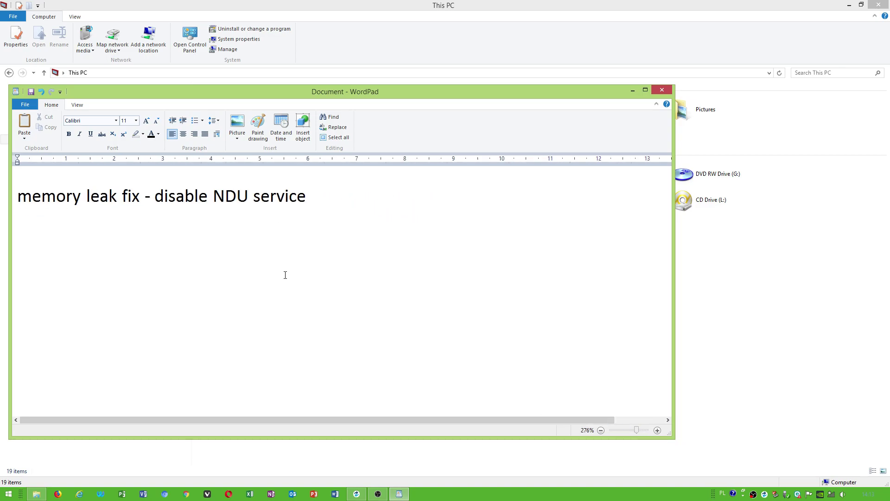
drag(254, 93, 384, 93)
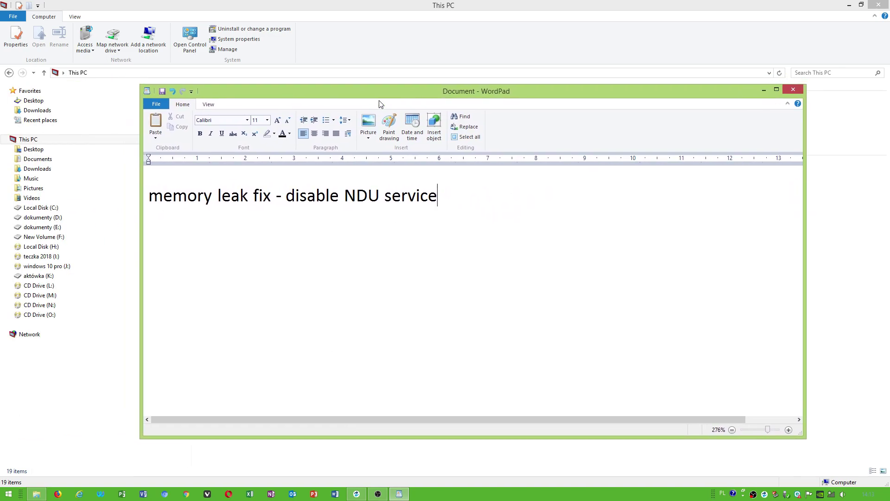
click(325, 134)
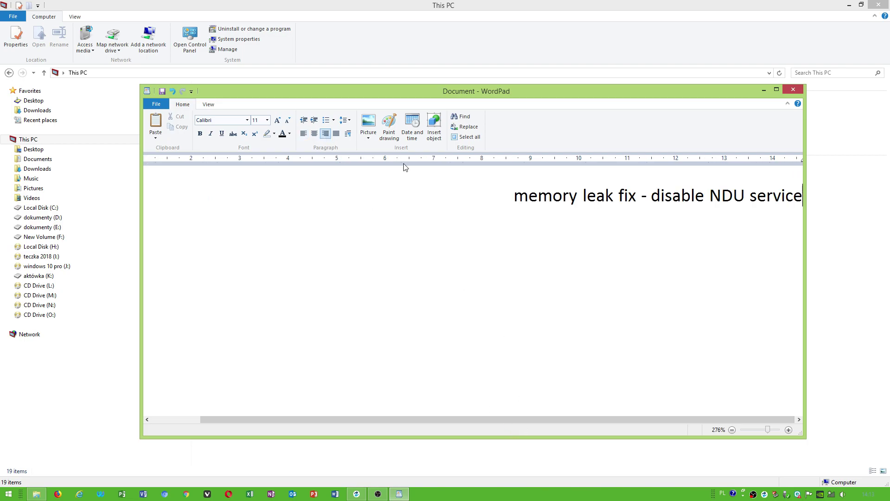
click(313, 134)
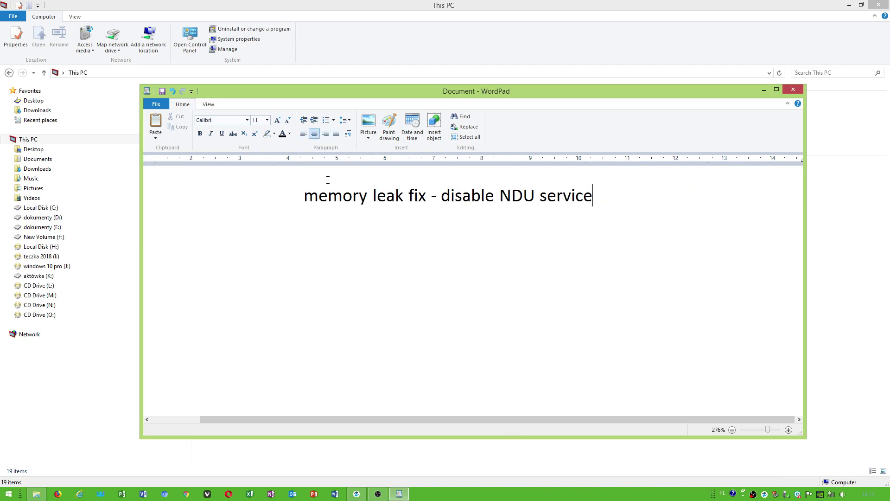
Step: Set the note line's font to Bookman Old Style
drag(595, 198, 306, 200)
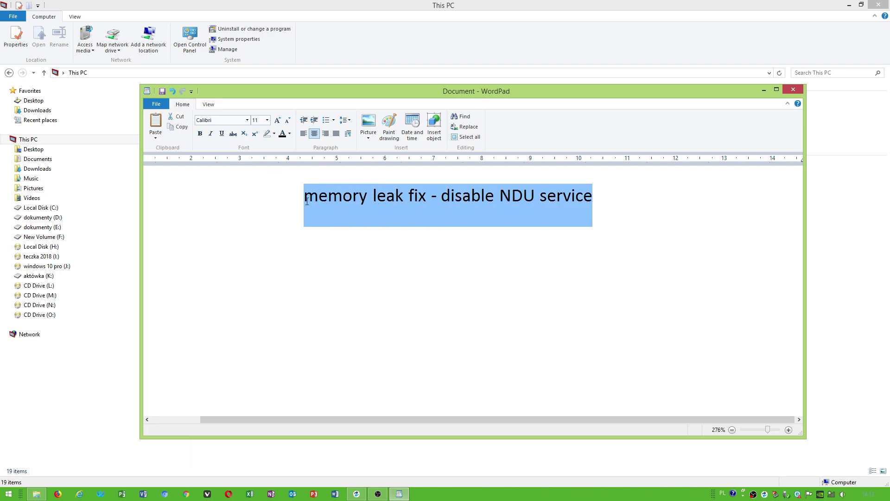
click(245, 121)
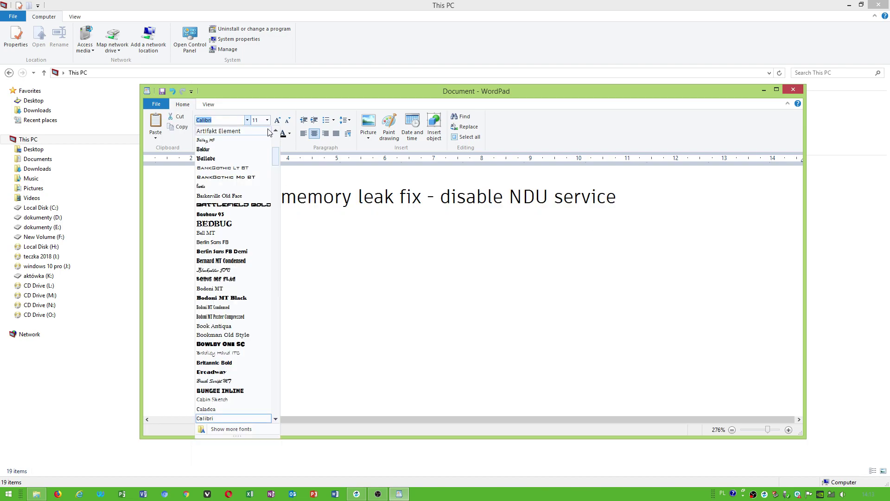
drag(276, 158, 278, 171)
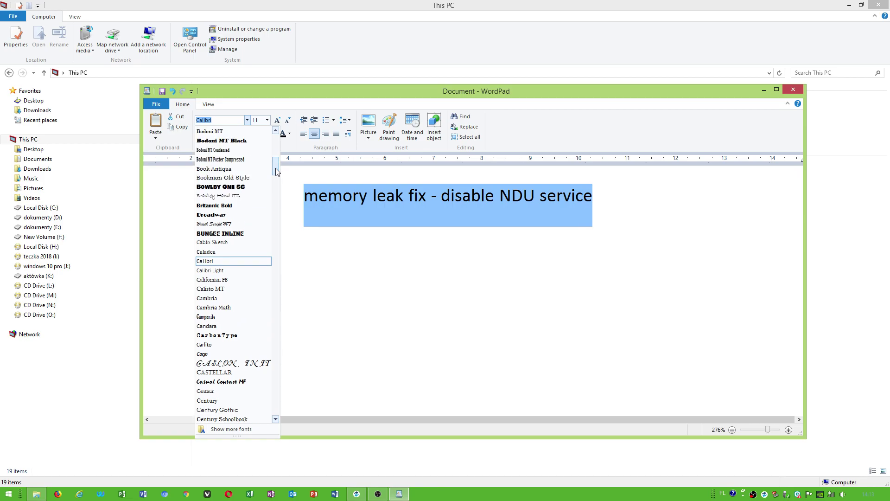
click(223, 177)
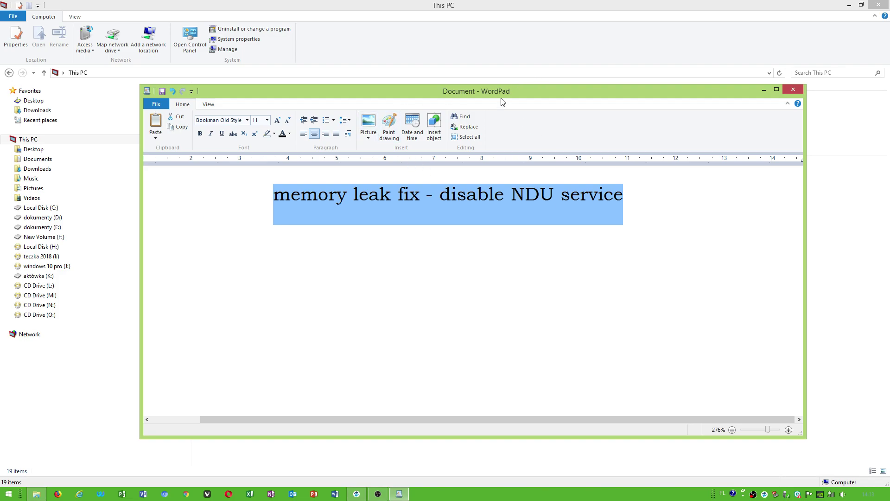
click(477, 198)
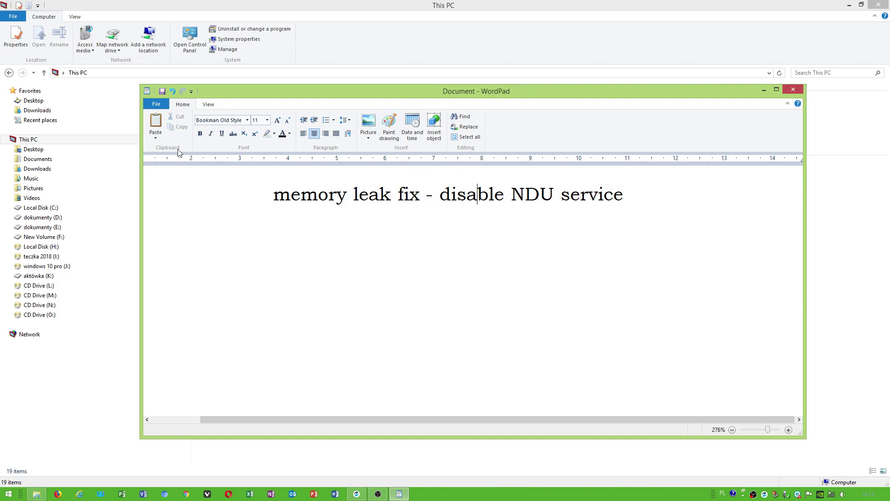
Step: Save the WordPad note as Document.rtf in the Desktop folder
click(161, 92)
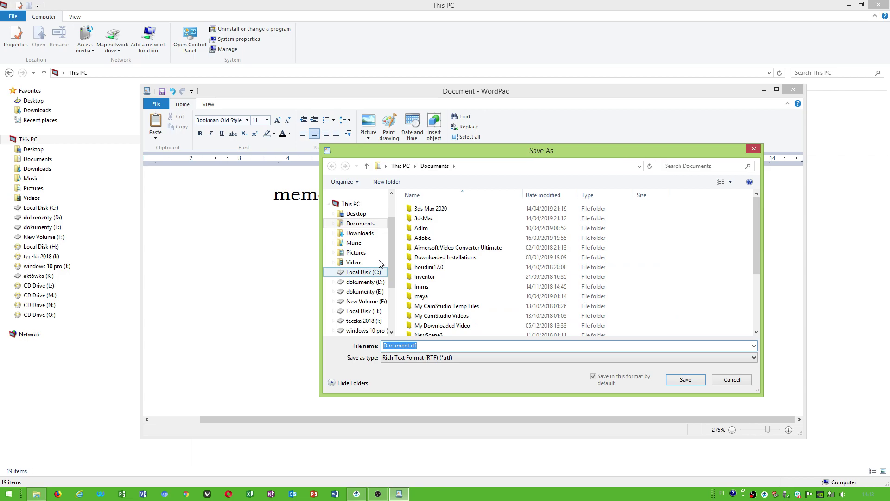
click(356, 214)
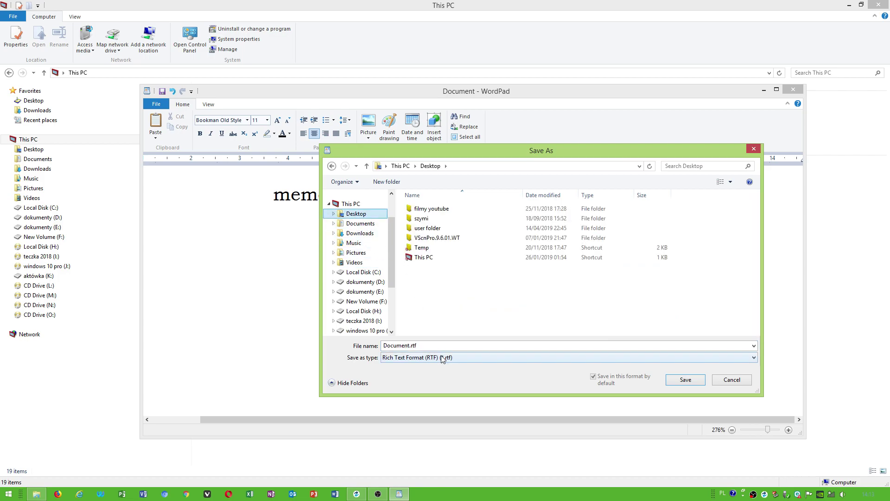
click(685, 379)
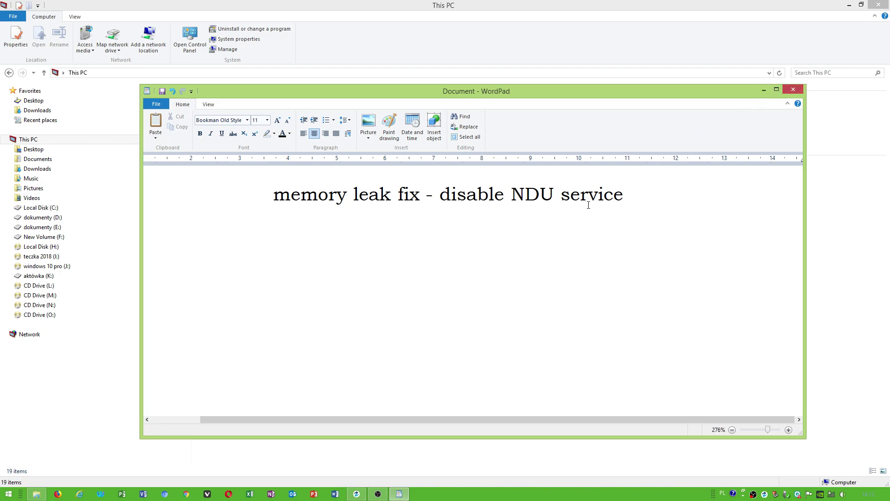
Step: Minimise WordPad, reopen Process Hacker, and briefly check its system performance graphs
click(764, 89)
right_click(434, 495)
click(463, 462)
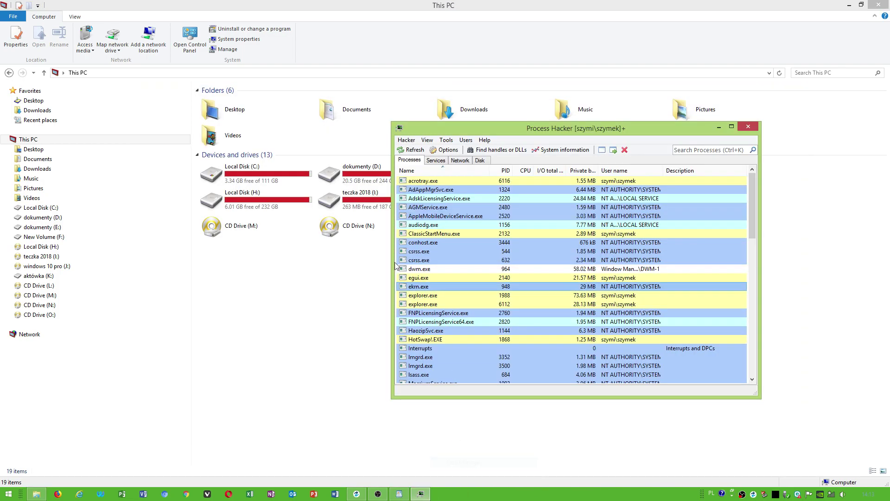
click(491, 150)
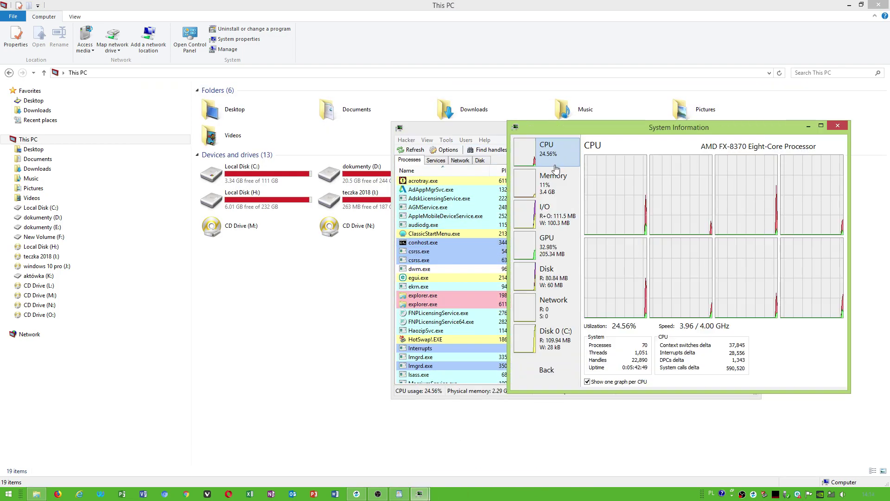
click(837, 126)
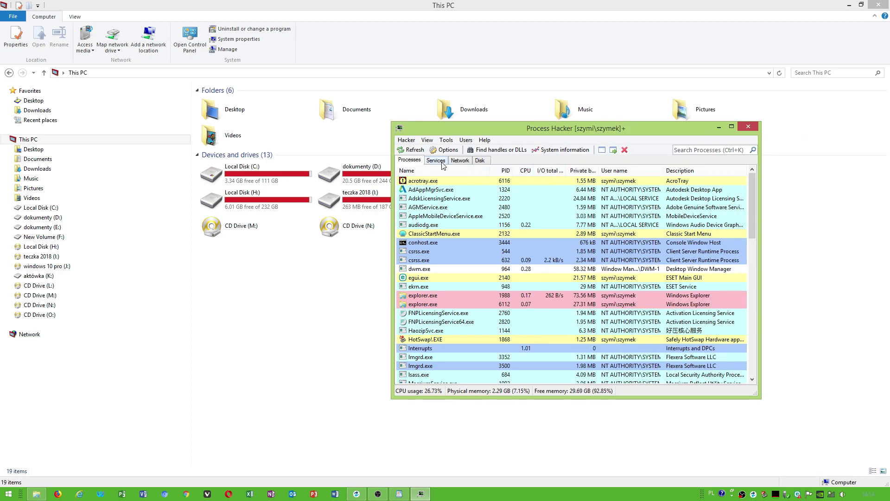
click(561, 150)
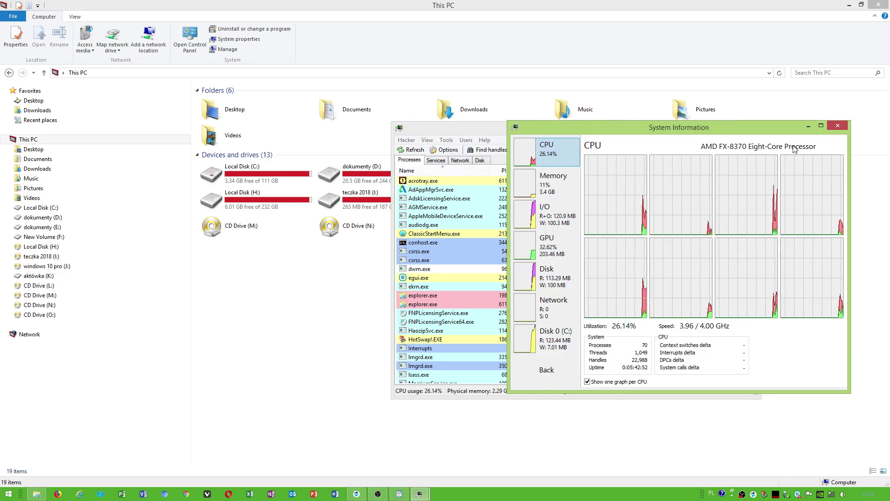
click(824, 124)
click(446, 140)
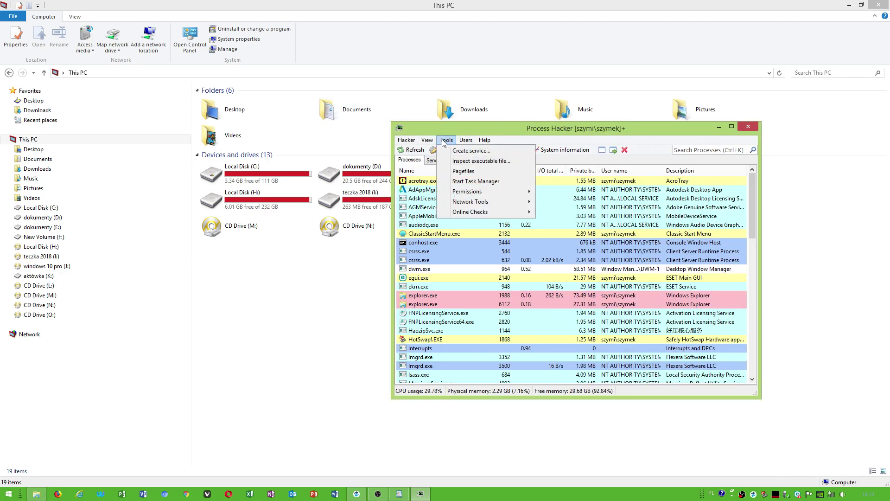
Step: Start Task Manager and restrict svchost PID 800 to CPU 3 in Details
click(476, 181)
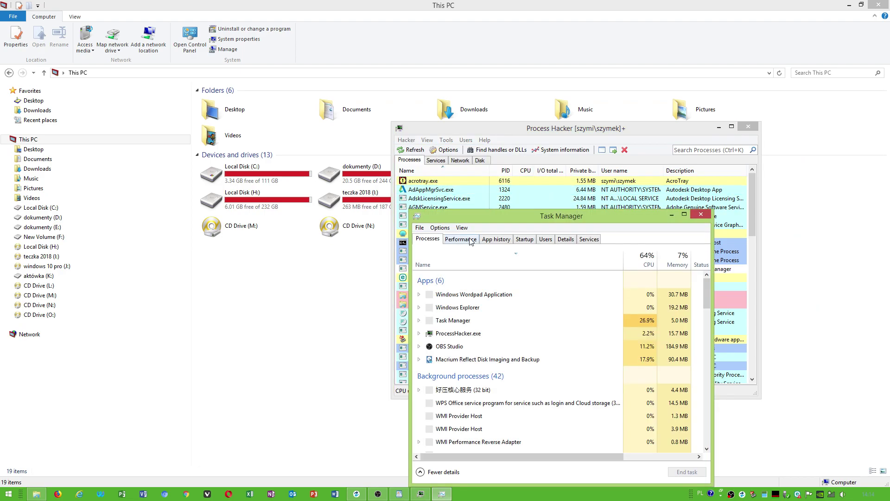
click(565, 239)
scroll(556, 313, down, 10)
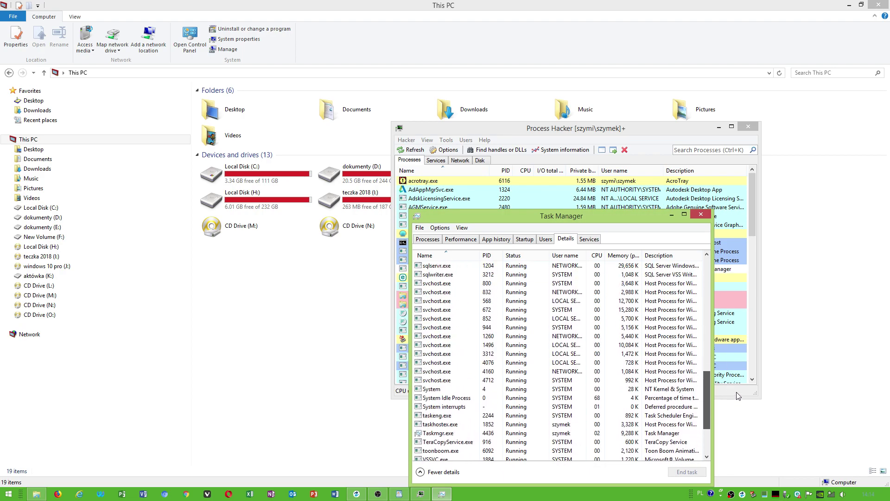
click(432, 285)
right_click(431, 286)
key(Escape)
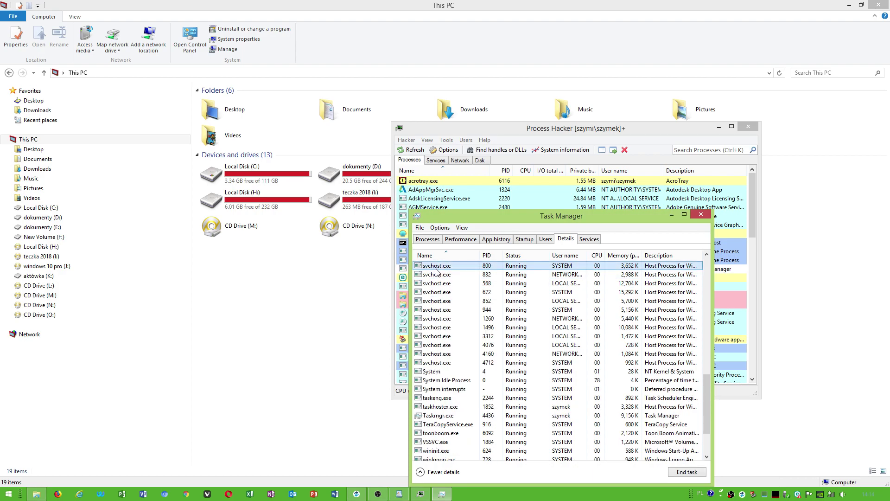
right_click(436, 269)
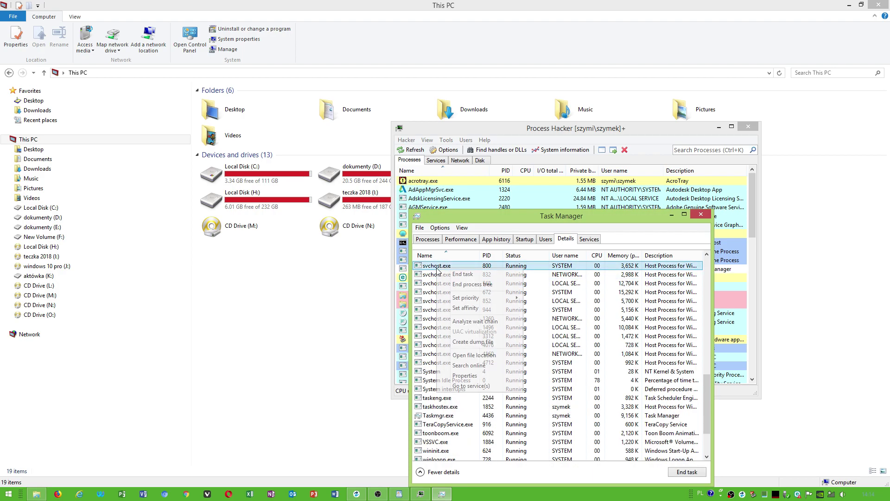
click(486, 309)
click(427, 305)
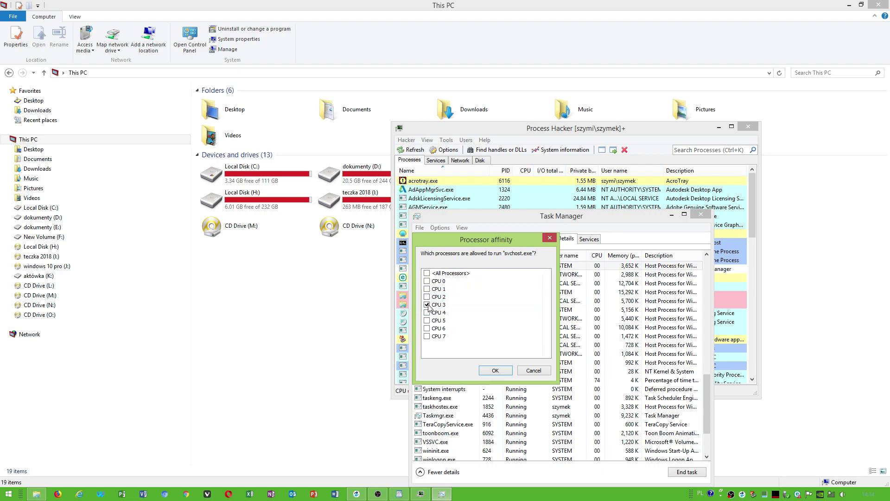
click(534, 370)
click(438, 266)
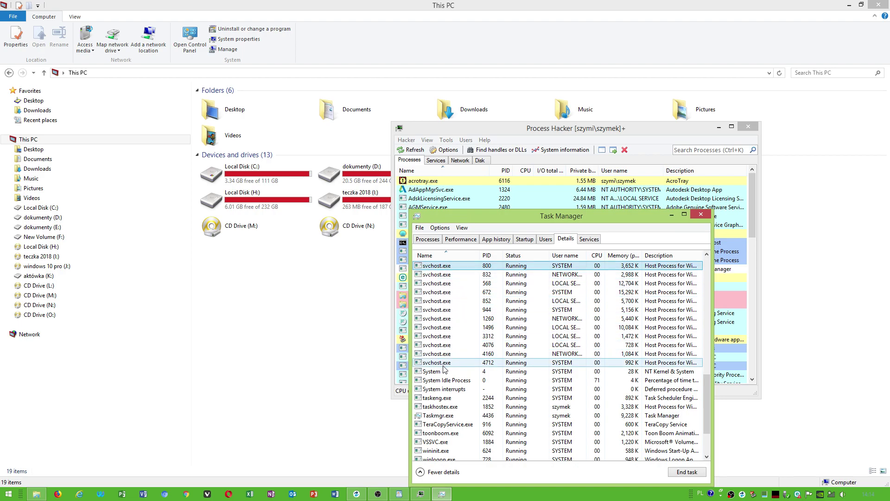
Step: Restrict svchost PID 4160's processor affinity to CPU 4
click(446, 354)
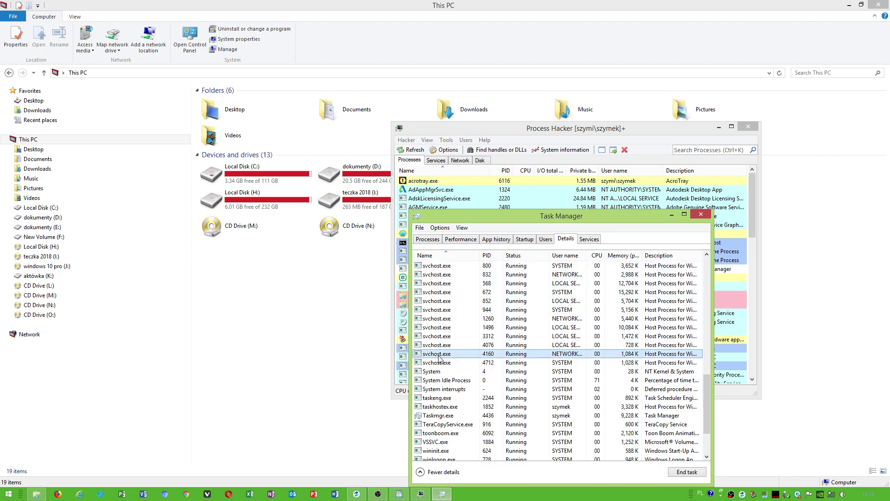
right_click(433, 356)
click(459, 394)
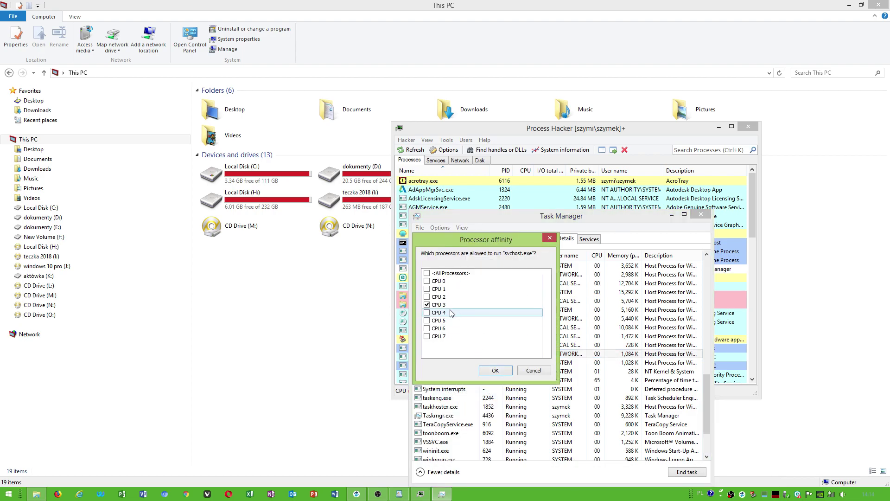
click(427, 312)
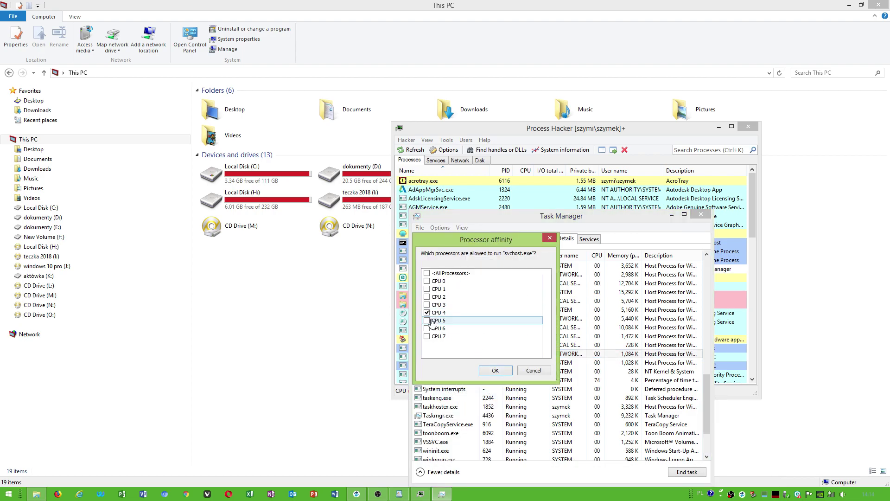
click(427, 320)
click(495, 370)
Step: Open and confirm the processor affinity for svchost PID 4712
click(452, 363)
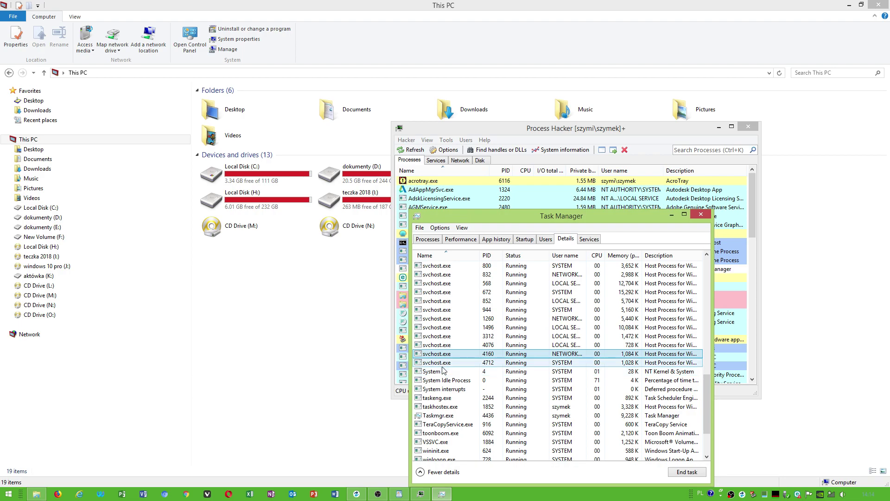
right_click(453, 362)
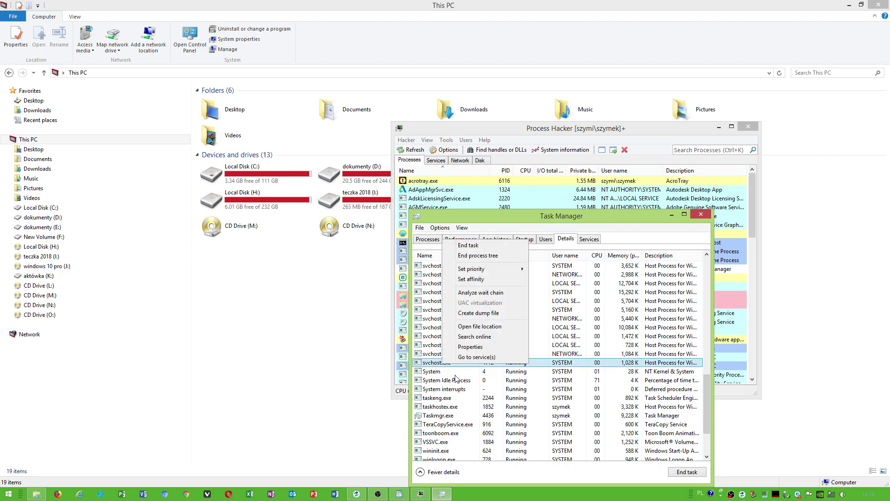
click(470, 279)
click(496, 370)
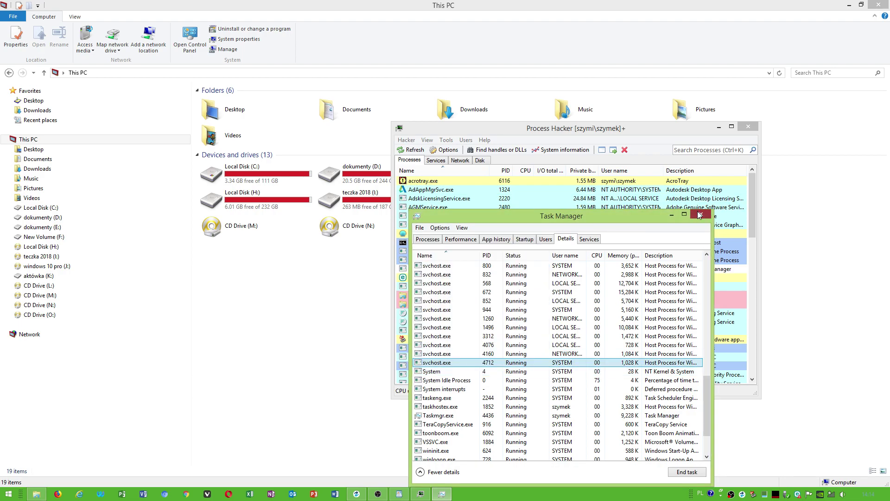
Step: Check Disk 0 (C:) activity, close Task Manager and Process Hacker, and launch Registry Editor
click(461, 239)
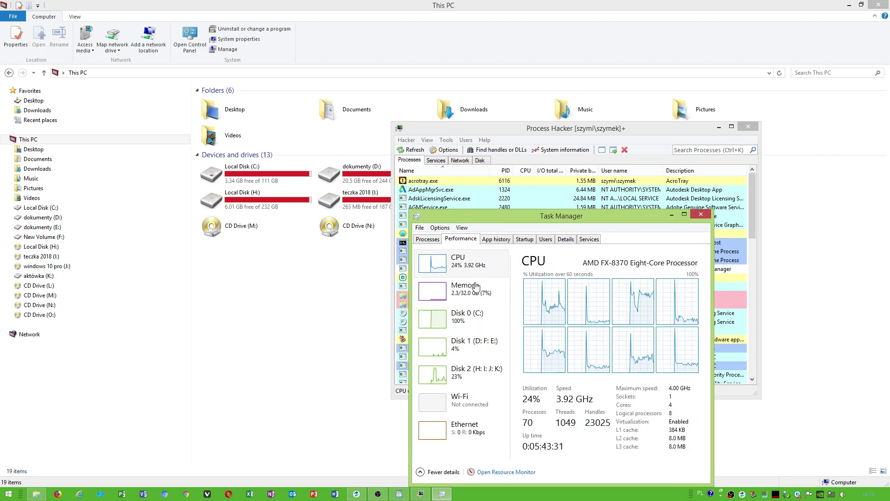
click(466, 317)
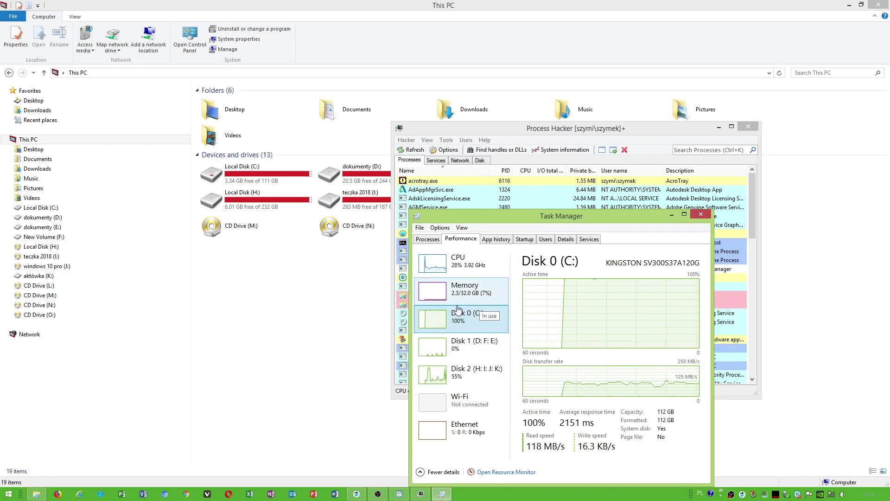
click(701, 215)
click(749, 127)
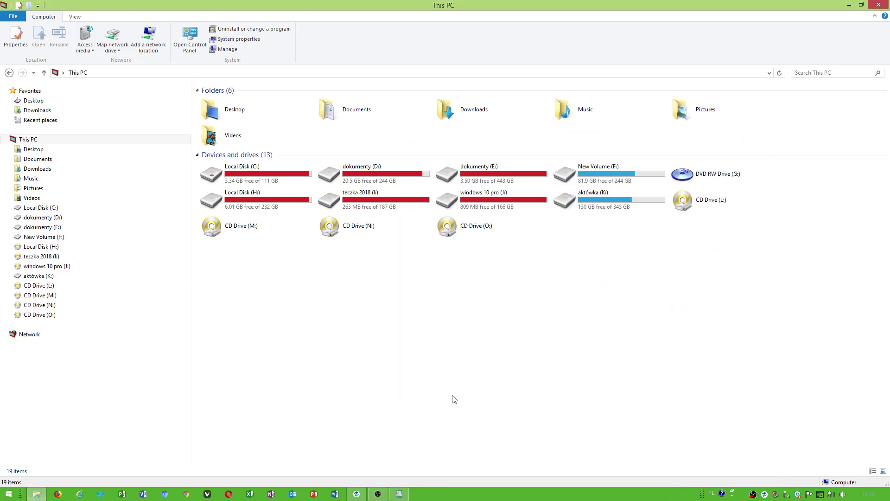
click(8, 494)
text(regedi)
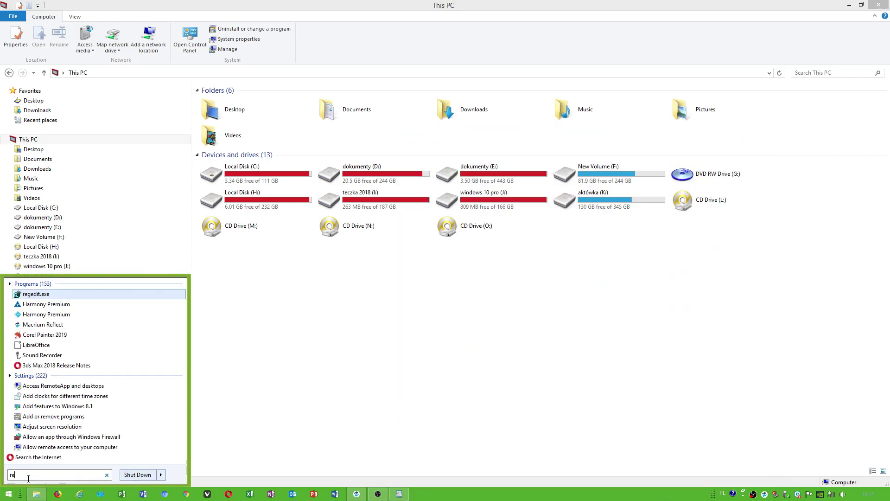
text(t)
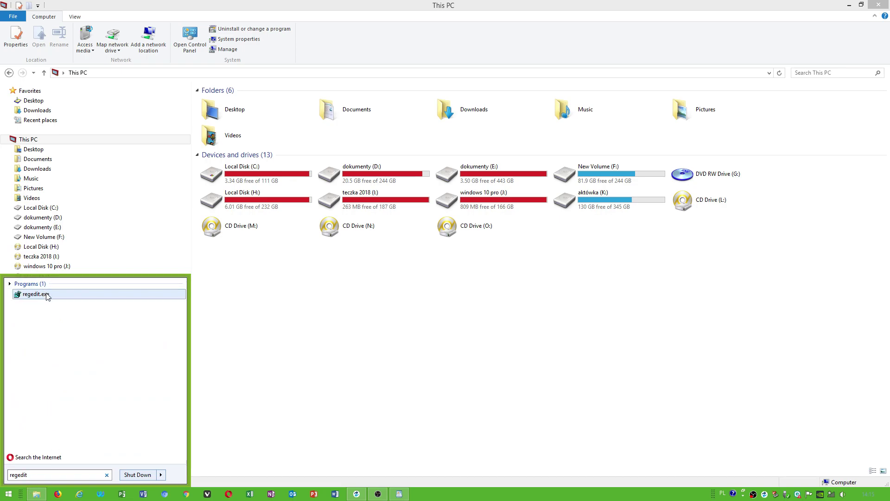
click(35, 293)
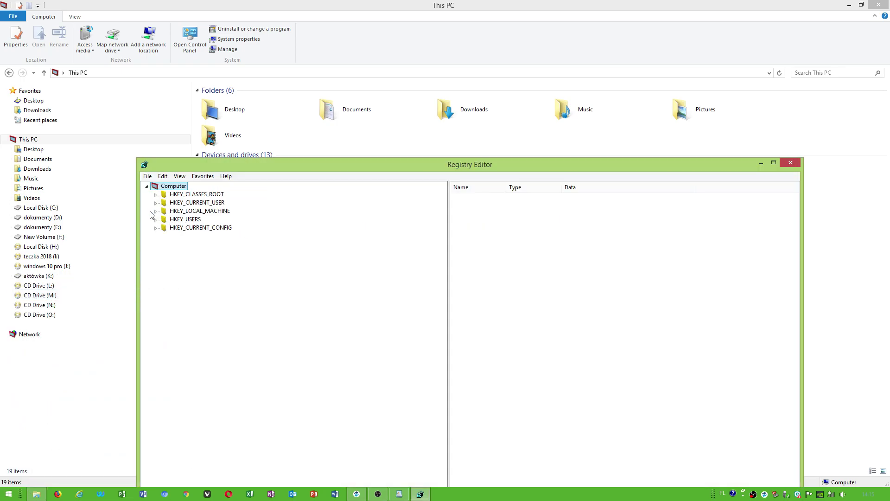
Step: Navigate to HKLM\SYSTEM\CurrentControlSet\Services\Ndu in Registry Editor
click(156, 211)
click(187, 261)
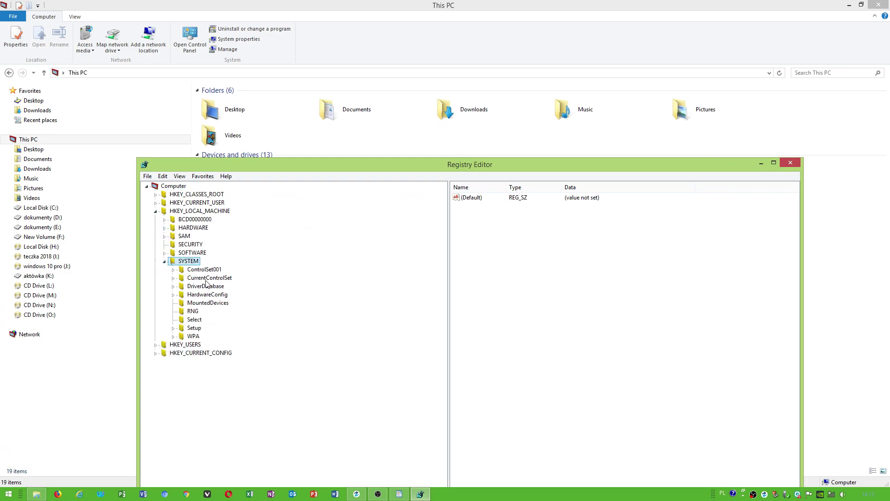
click(209, 277)
click(173, 278)
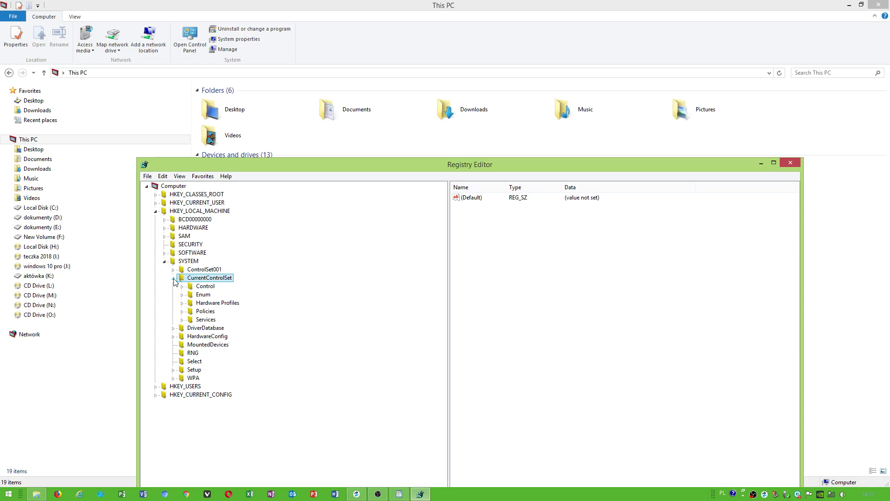
click(206, 319)
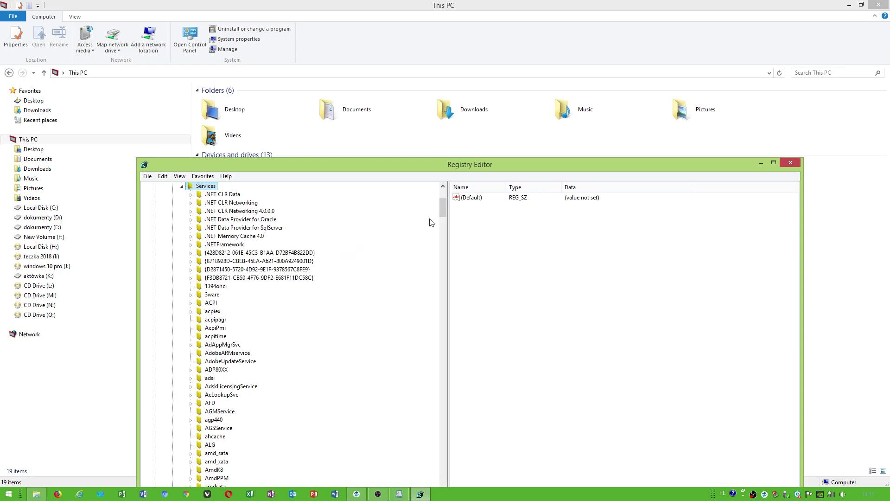
drag(442, 209, 443, 341)
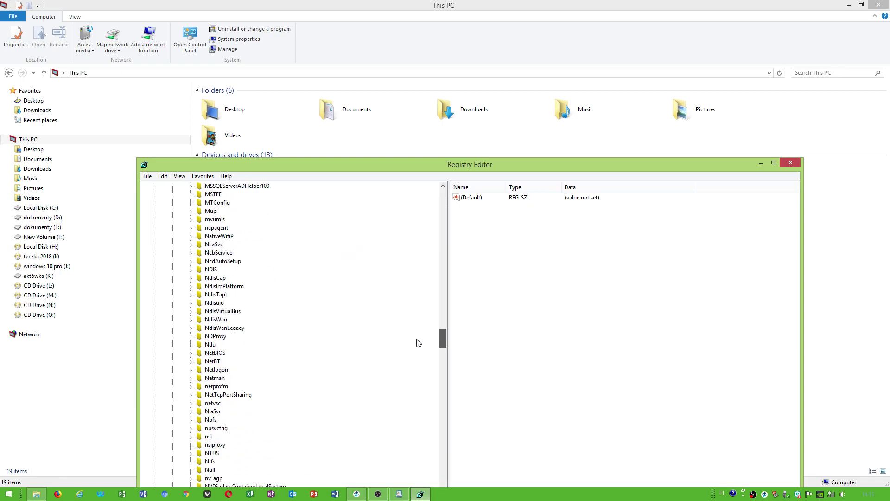
click(210, 344)
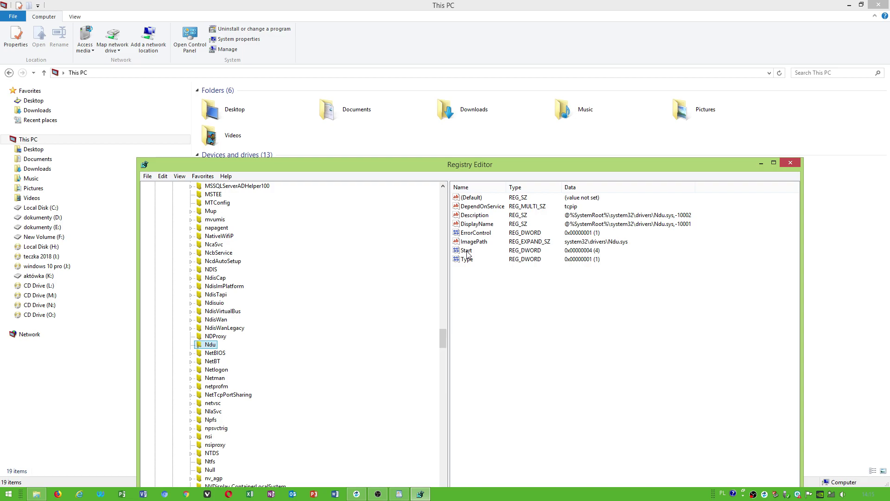
Step: Confirm the Ndu Start value stays at 4 and close Registry Editor
click(466, 251)
double_click(466, 251)
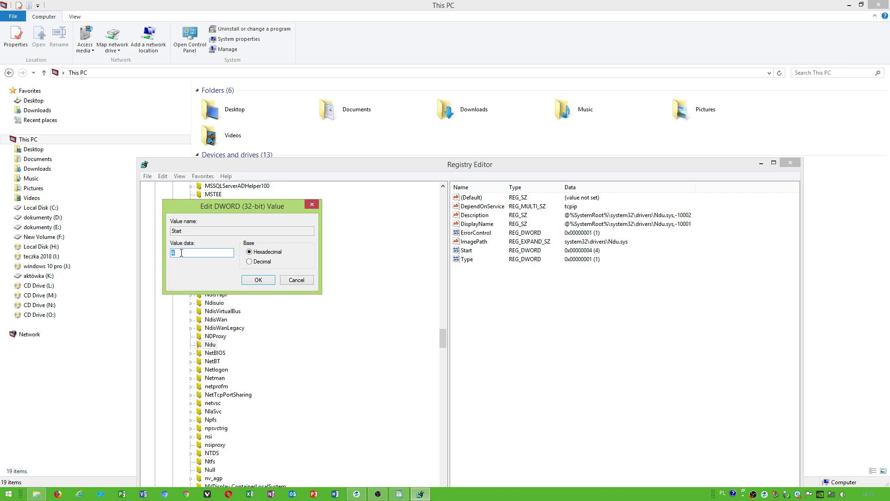
click(258, 280)
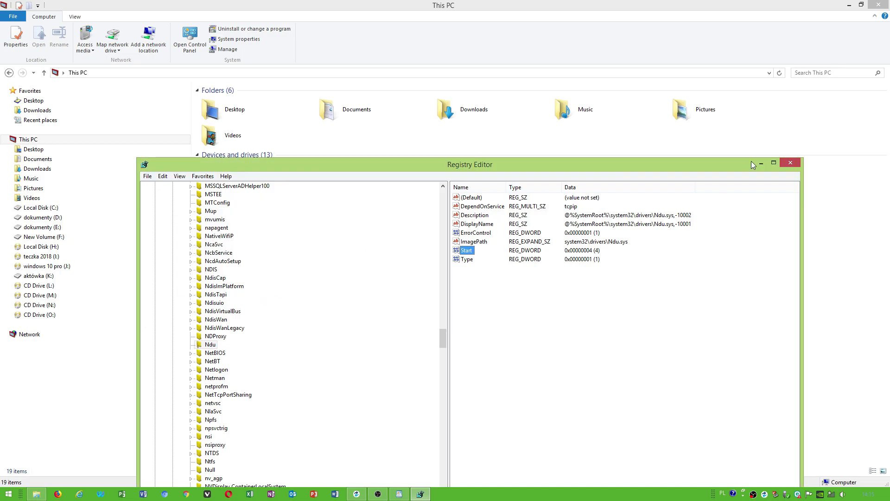
click(790, 163)
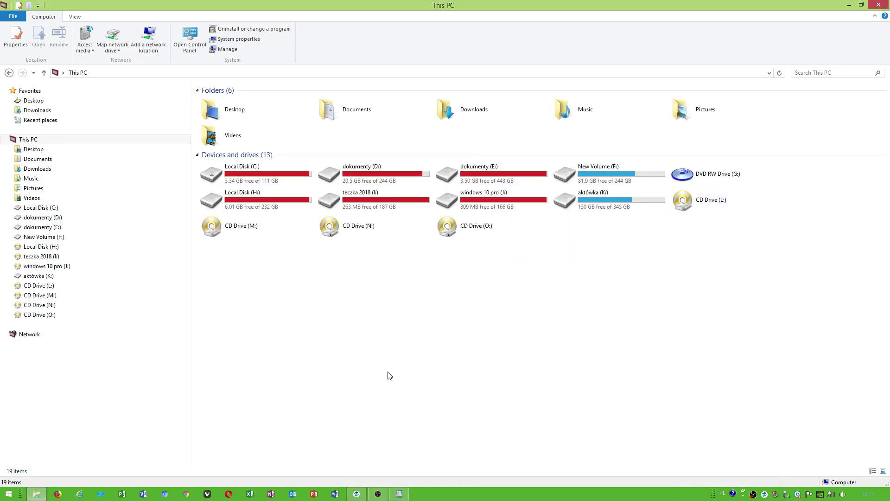
right_click(509, 496)
click(529, 468)
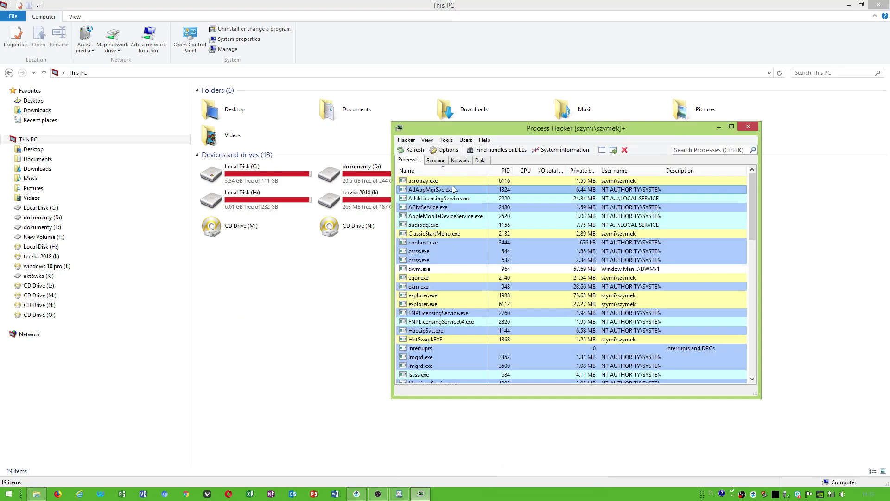
click(561, 149)
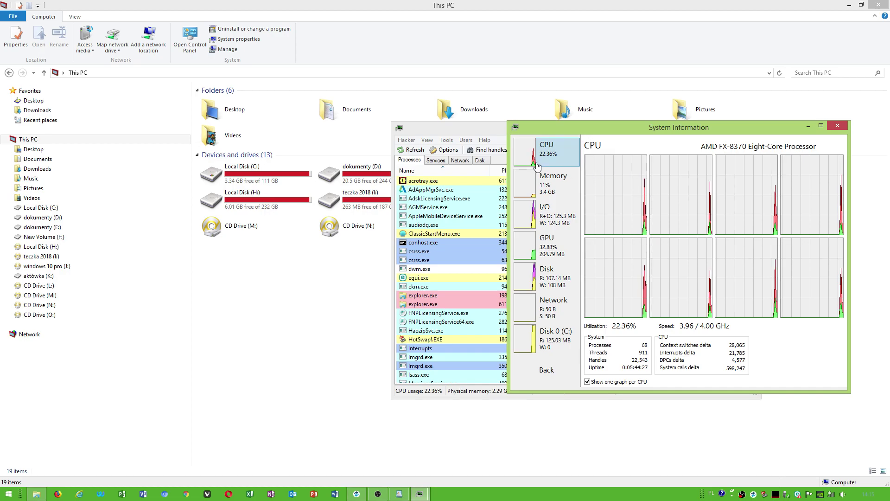
click(838, 126)
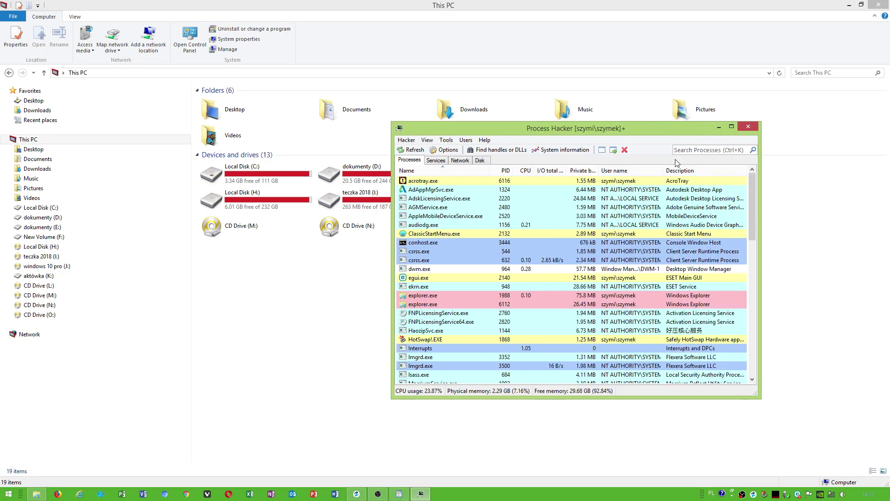
click(748, 127)
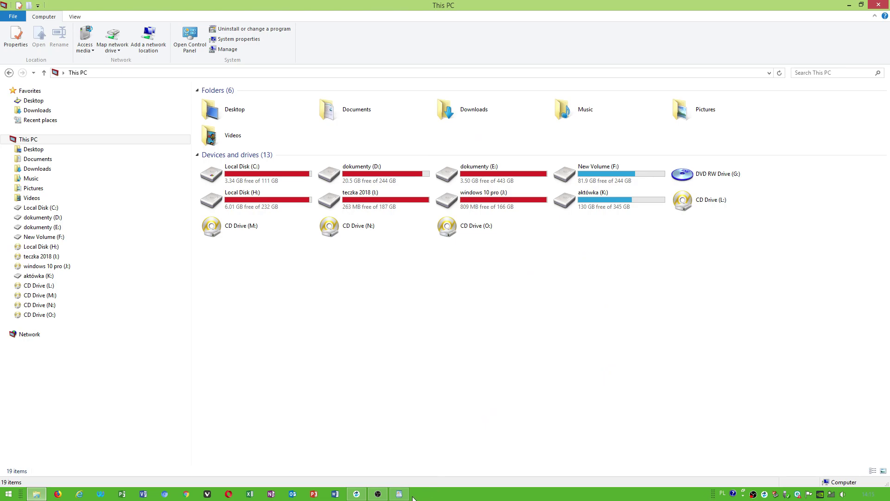